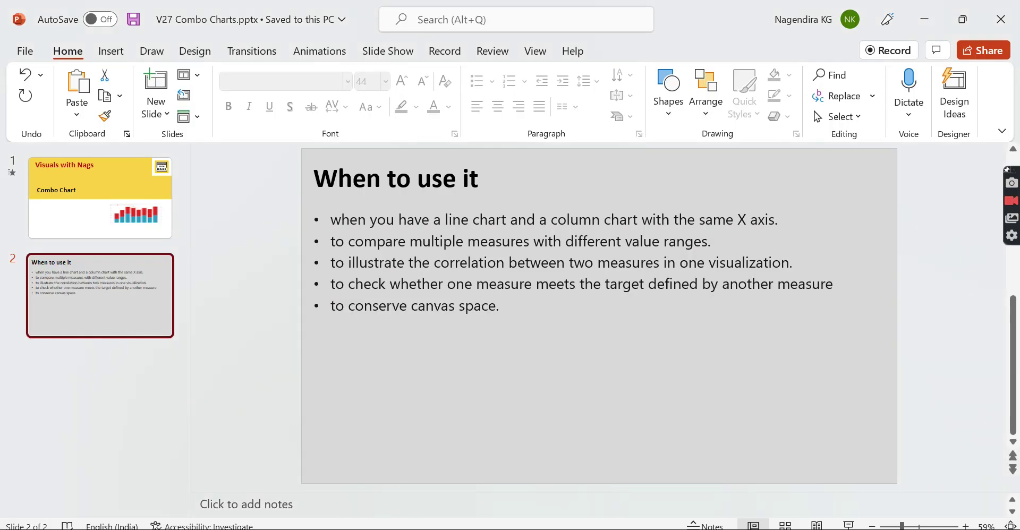
Switch from the PowerPoint slide to the Power BI report's Combo page
{"action": "key", "text": "alt+Tab"}
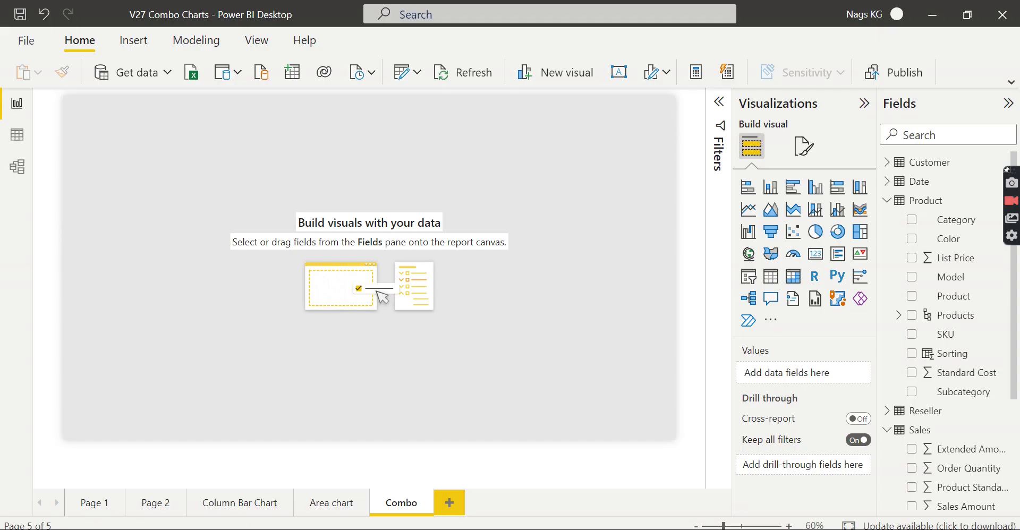
Place a line and clustered column chart visual on the Combo page
{"action": "left_click", "coordinate": [839, 220]}
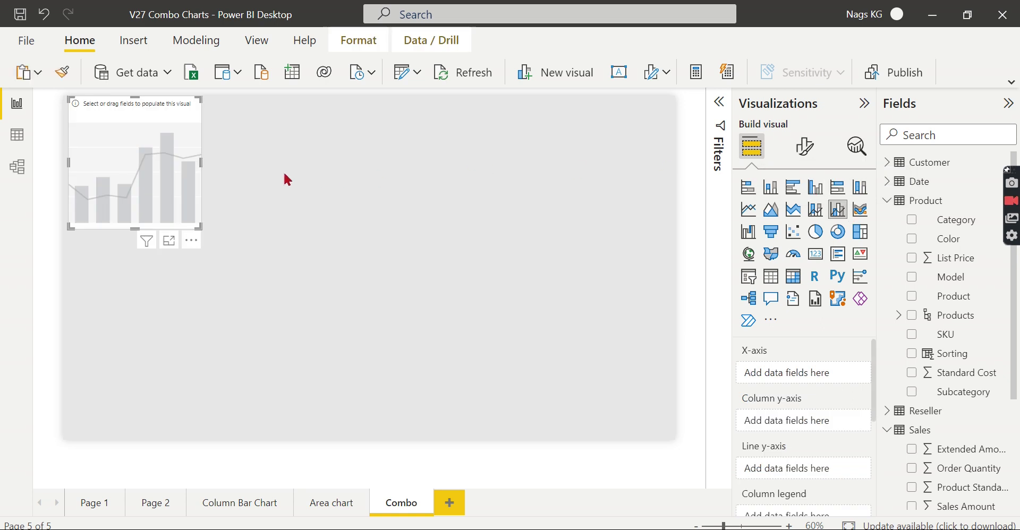
Shift the empty combo chart right and stretch it wide across the upper page
{"action": "left_click_drag", "start_coordinate": [167, 155], "coordinate": [236, 162]}
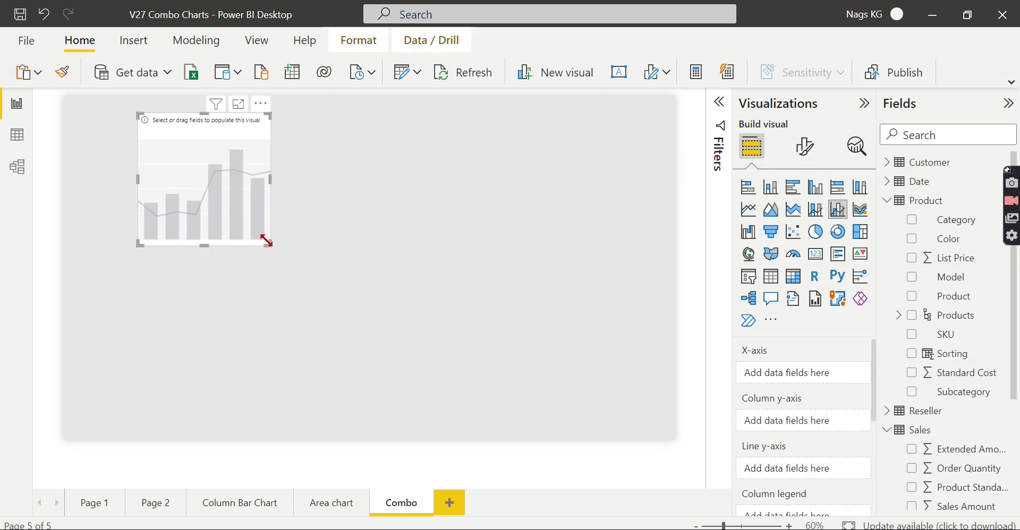
{"action": "left_click_drag", "start_coordinate": [267, 244], "coordinate": [531, 289]}
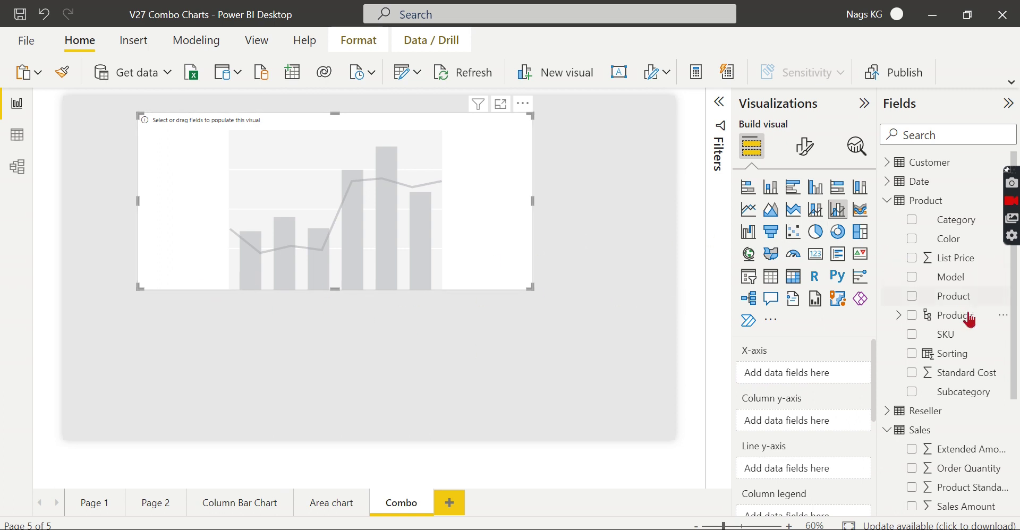
Add the Date field from the Date table to the combo chart's x-axis as its Year-Quarter-Month-Day hierarchy
{"action": "left_click", "coordinate": [891, 182]}
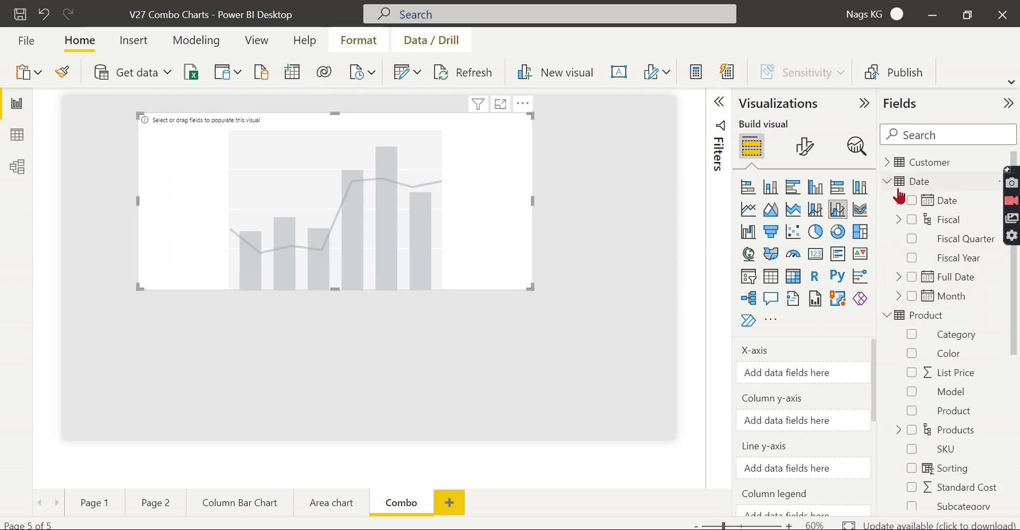
{"action": "left_click", "coordinate": [911, 201]}
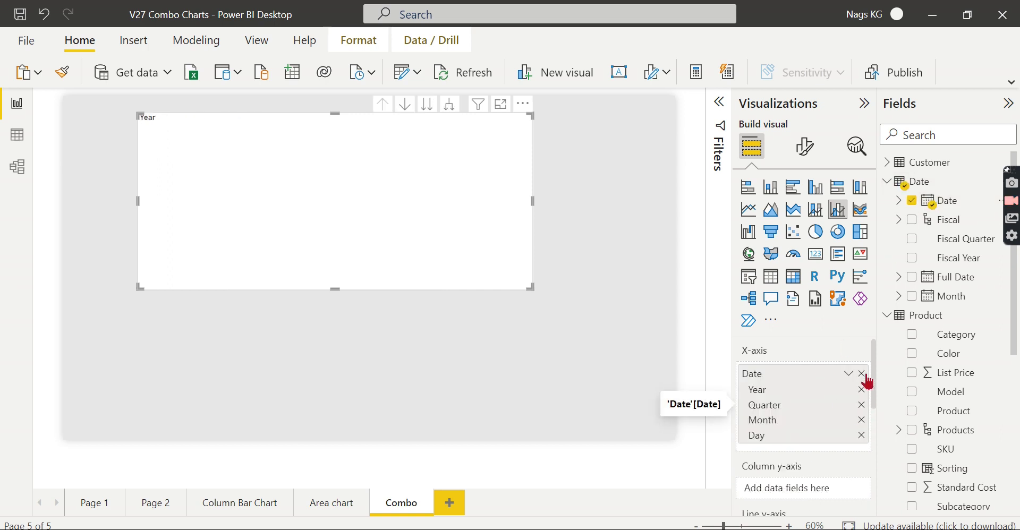
{"action": "scroll", "coordinate": [875, 372], "scroll_direction": "down", "scroll_amount": 2}
{"action": "scroll", "coordinate": [873, 382], "scroll_direction": "down", "scroll_amount": 2}
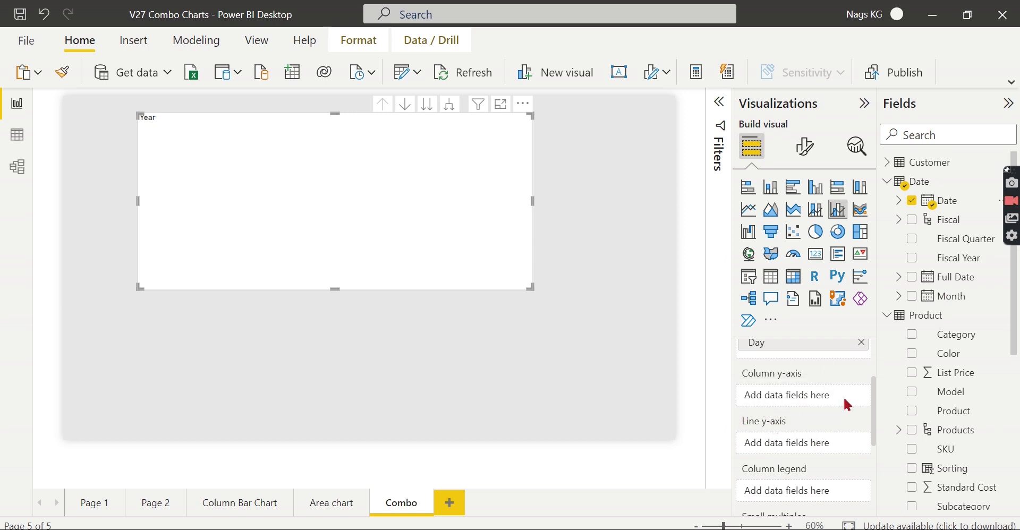
{"action": "left_click", "coordinate": [887, 181]}
Plot Sales Amount as yearly columns for 2017–2020, then widen the chart and shift it left
{"action": "left_click", "coordinate": [887, 200]}
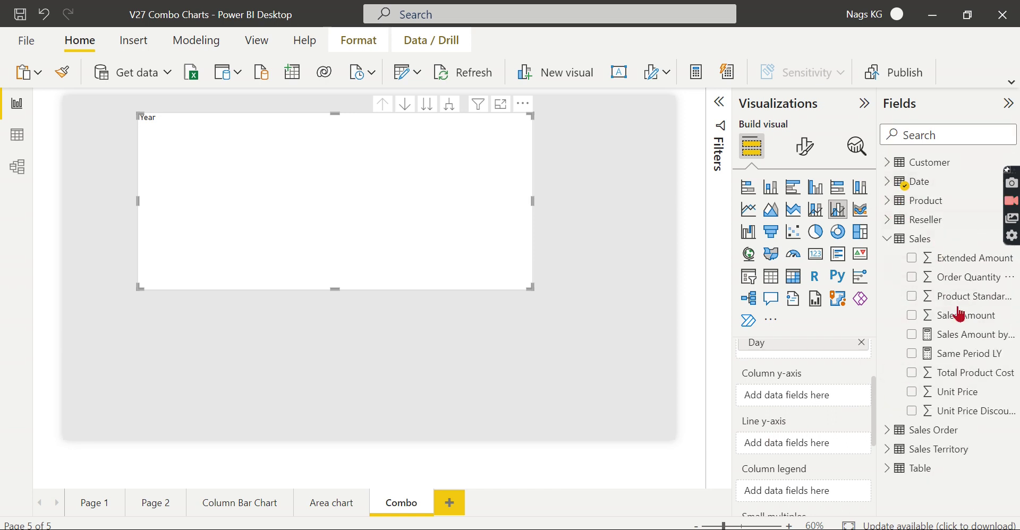
{"action": "left_click", "coordinate": [911, 315]}
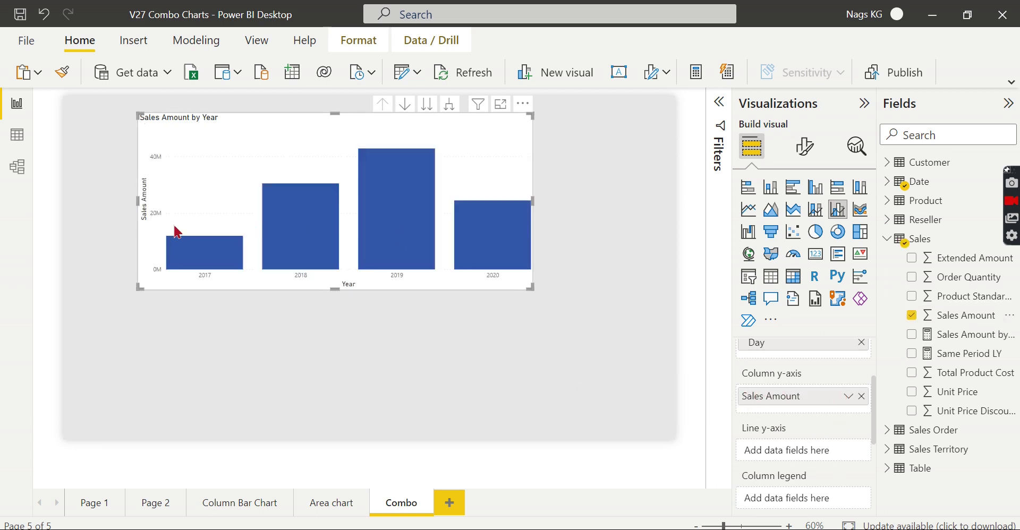
{"action": "left_click_drag", "start_coordinate": [530, 288], "coordinate": [622, 289]}
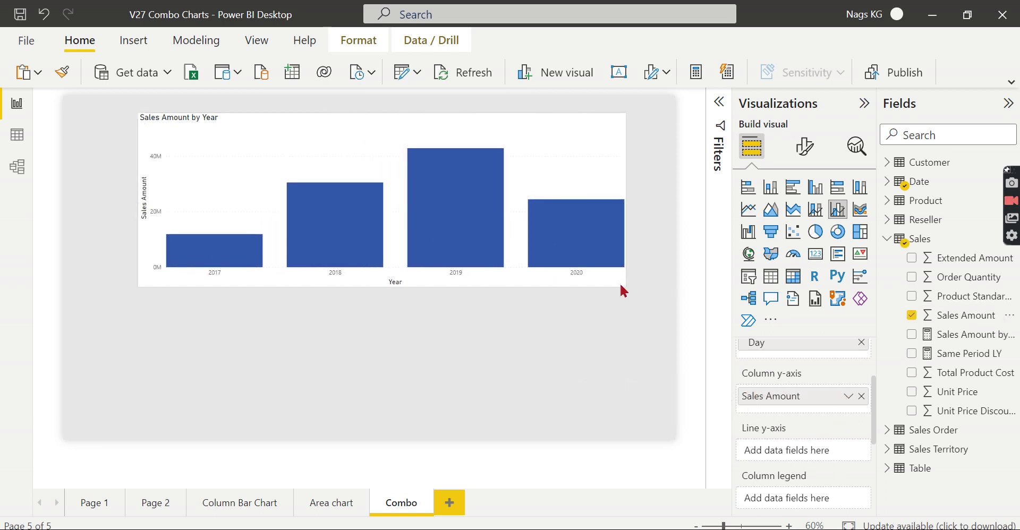
{"action": "left_click_drag", "start_coordinate": [478, 149], "coordinate": [370, 147]}
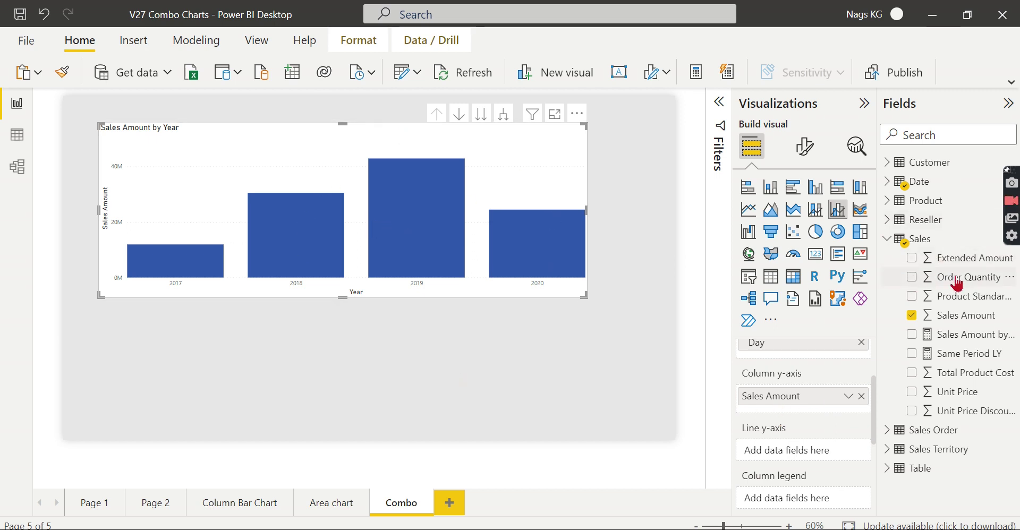
{"action": "left_click_drag", "start_coordinate": [953, 279], "coordinate": [833, 411]}
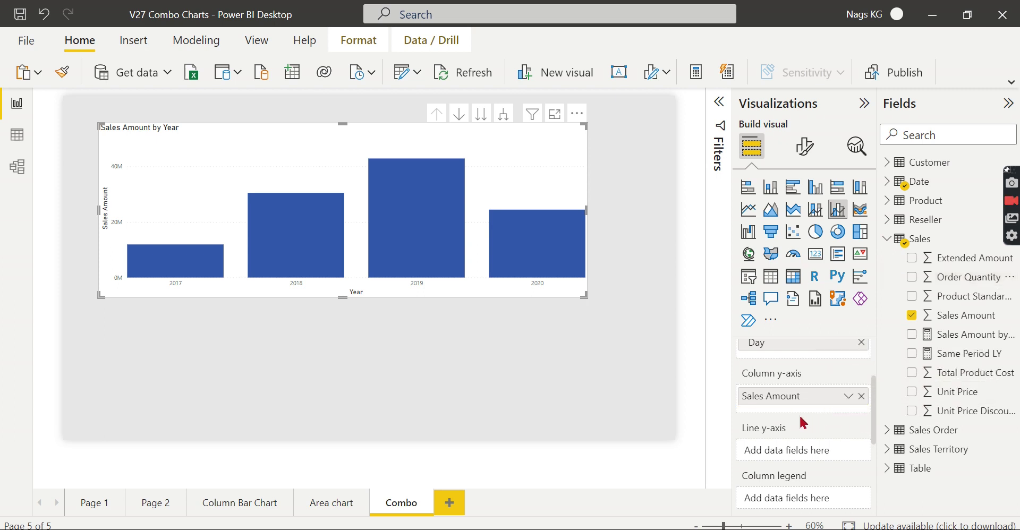
{"action": "left_click", "coordinate": [910, 277]}
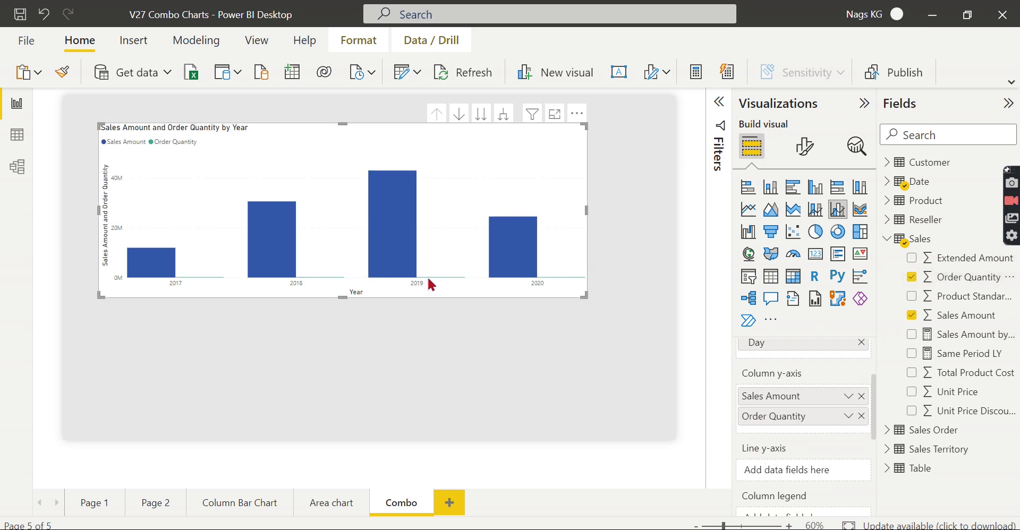
{"action": "mouse_move", "coordinate": [392, 232]}
{"action": "mouse_move", "coordinate": [407, 257]}
{"action": "left_click", "coordinate": [861, 416]}
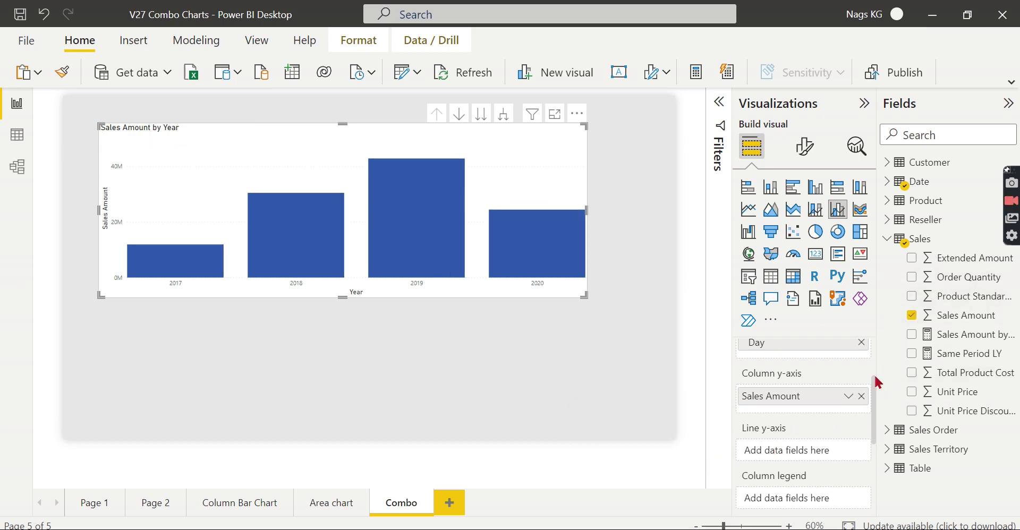
Add Order Quantity as a secondary-axis line, then slightly enlarge and reposition the chart
{"action": "left_click_drag", "start_coordinate": [971, 287], "coordinate": [818, 460]}
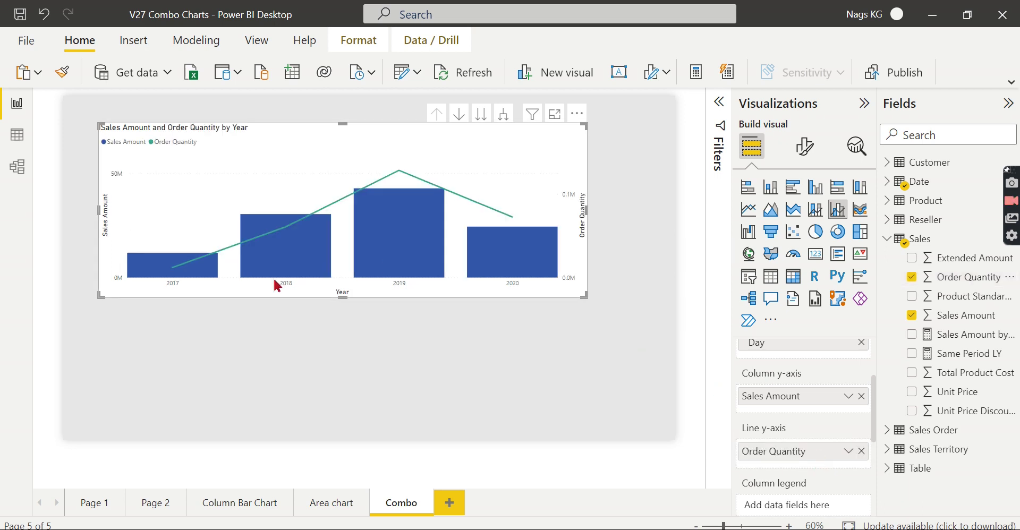
{"action": "mouse_move", "coordinate": [205, 277]}
{"action": "left_click_drag", "start_coordinate": [583, 295], "coordinate": [615, 307]}
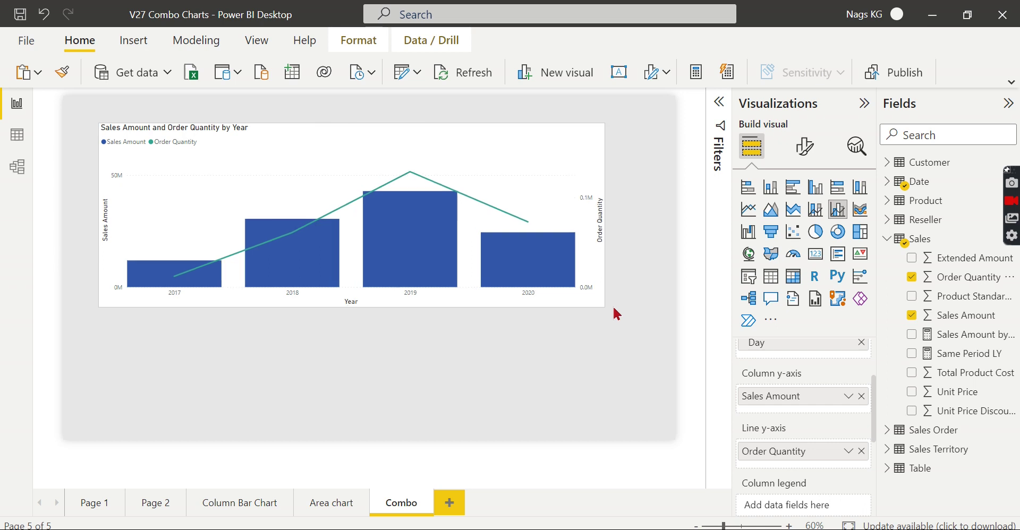
{"action": "mouse_move", "coordinate": [151, 283]}
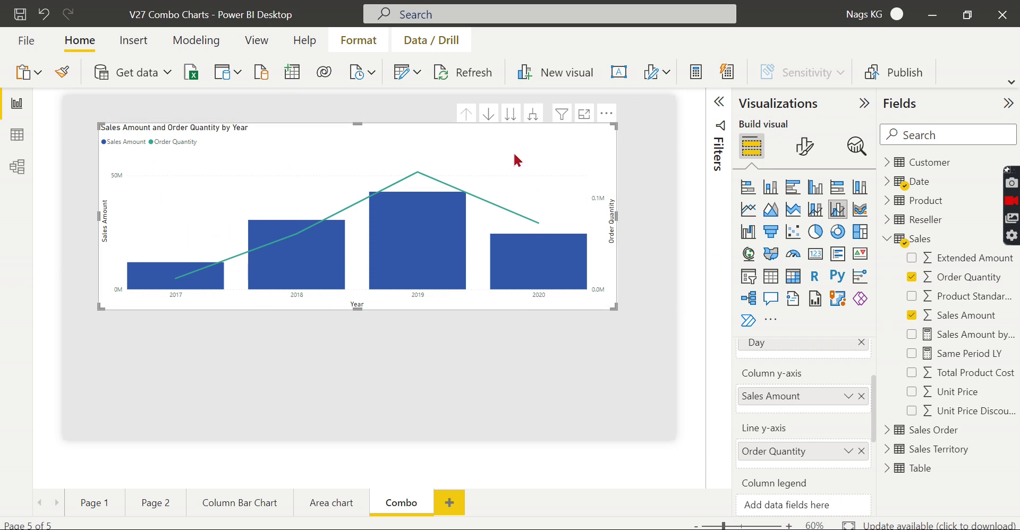
{"action": "left_click_drag", "start_coordinate": [517, 159], "coordinate": [522, 158]}
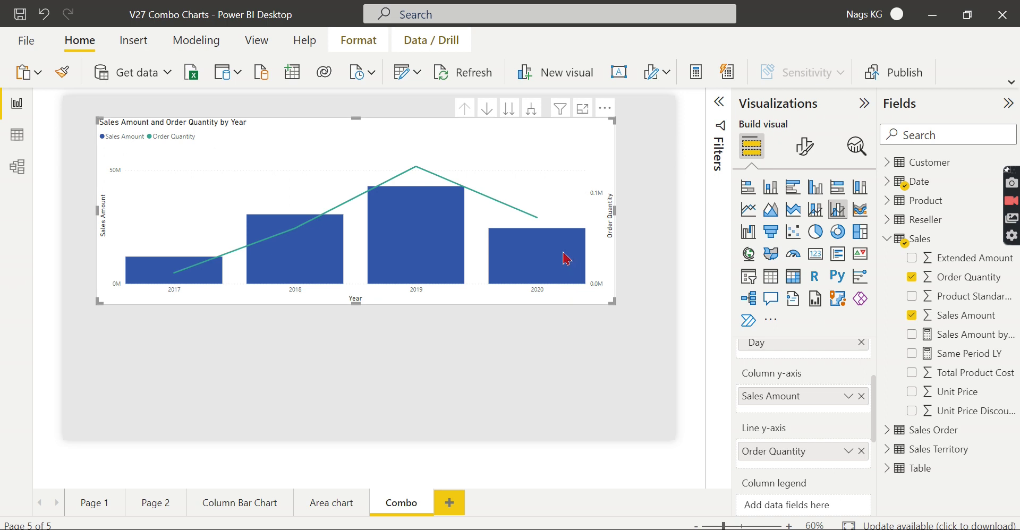
{"action": "mouse_move", "coordinate": [507, 208]}
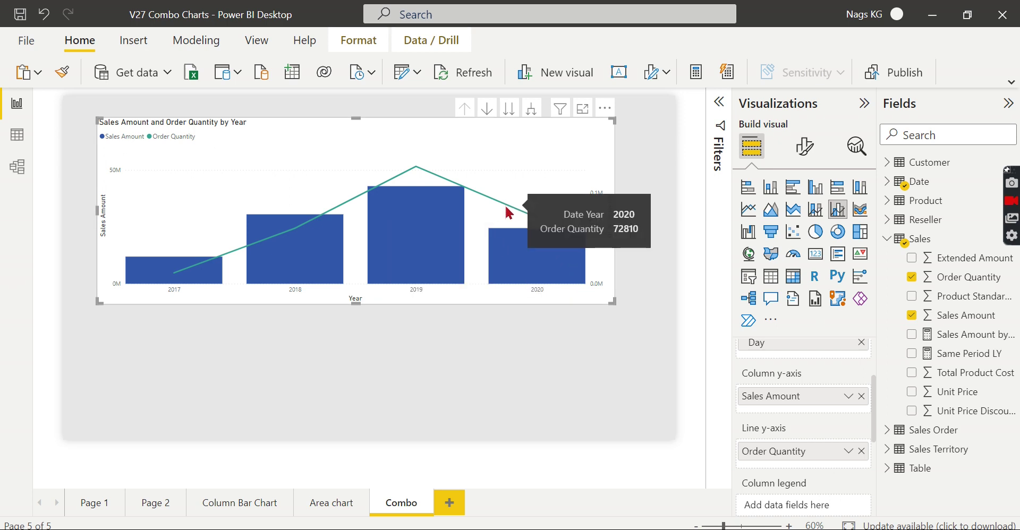
Add Product Category to the column legend, then remove it so columns show by year only
{"action": "left_click", "coordinate": [886, 238]}
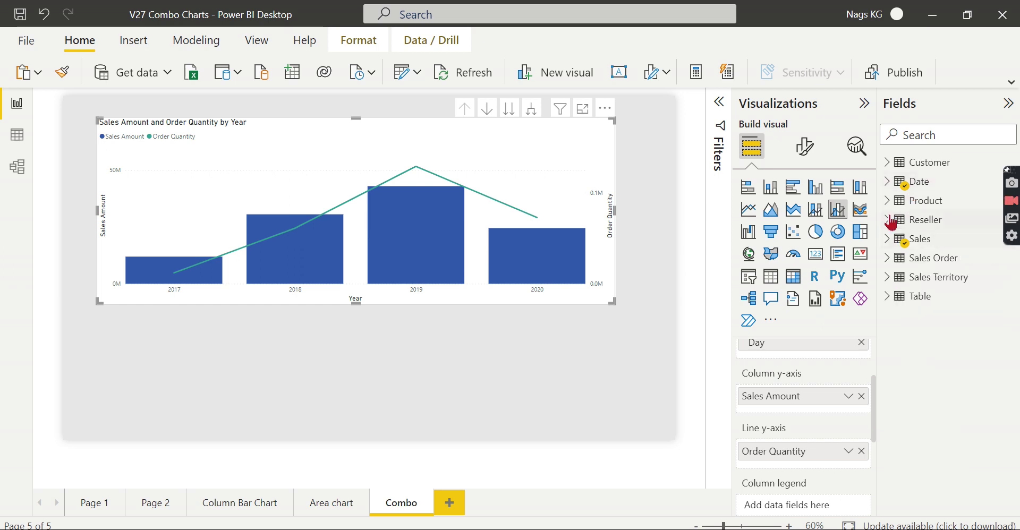
{"action": "left_click", "coordinate": [887, 201]}
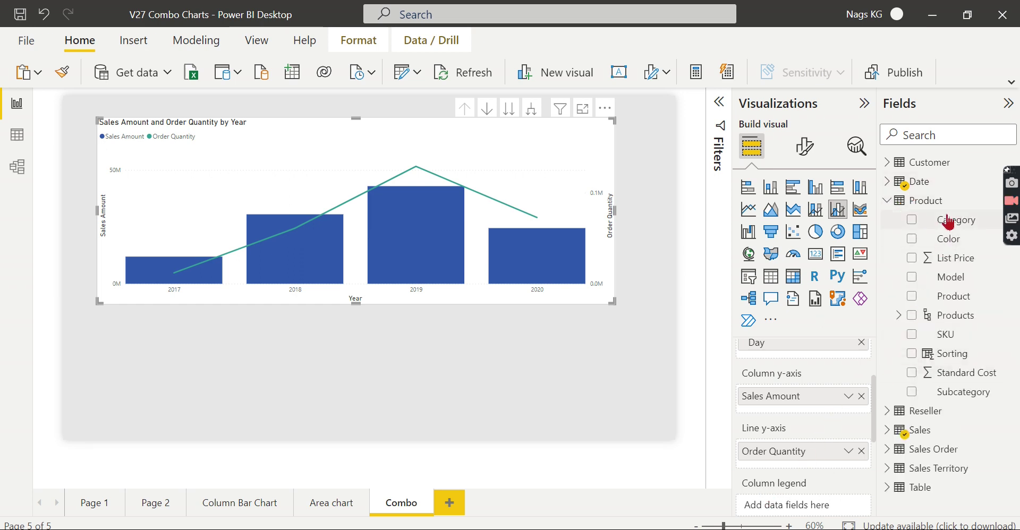
{"action": "left_click_drag", "start_coordinate": [938, 220], "coordinate": [827, 508]}
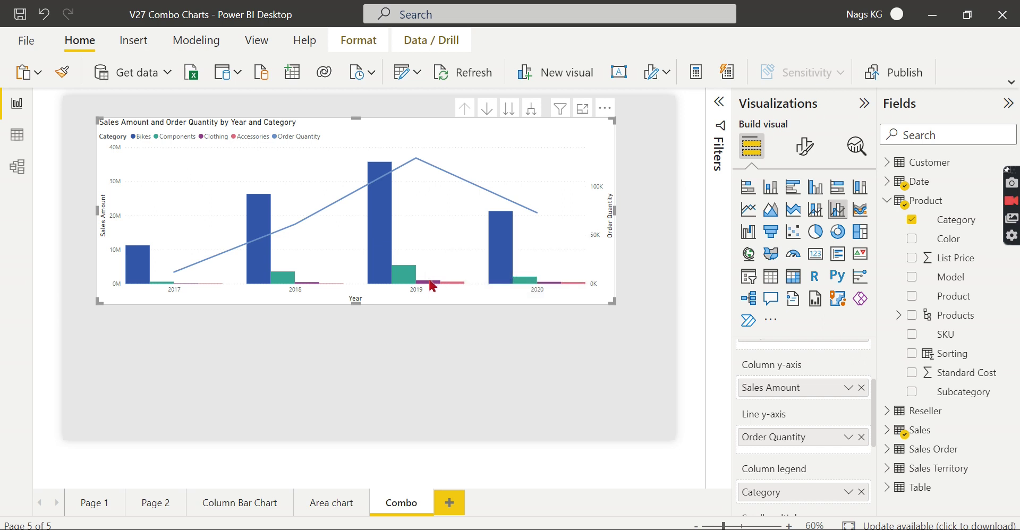
{"action": "mouse_move", "coordinate": [416, 165]}
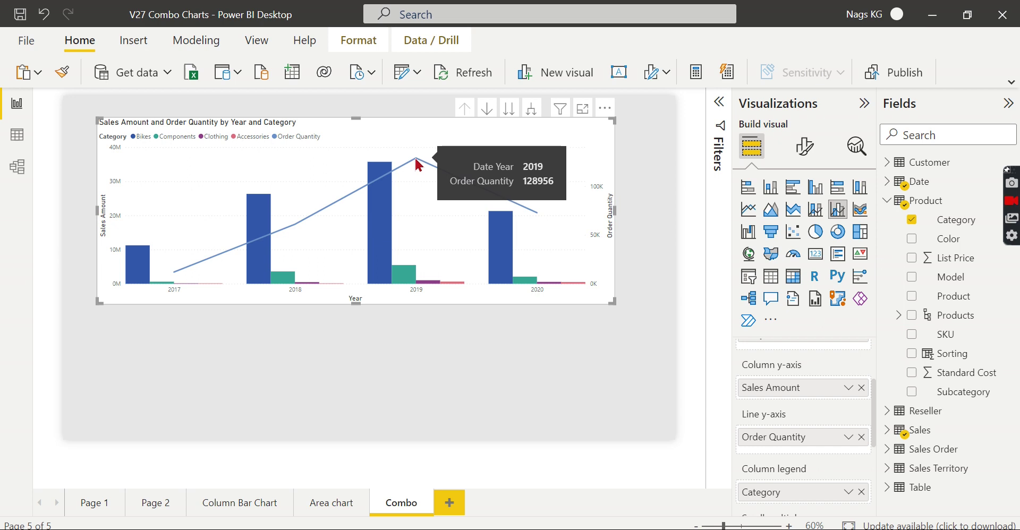
{"action": "mouse_move", "coordinate": [409, 277]}
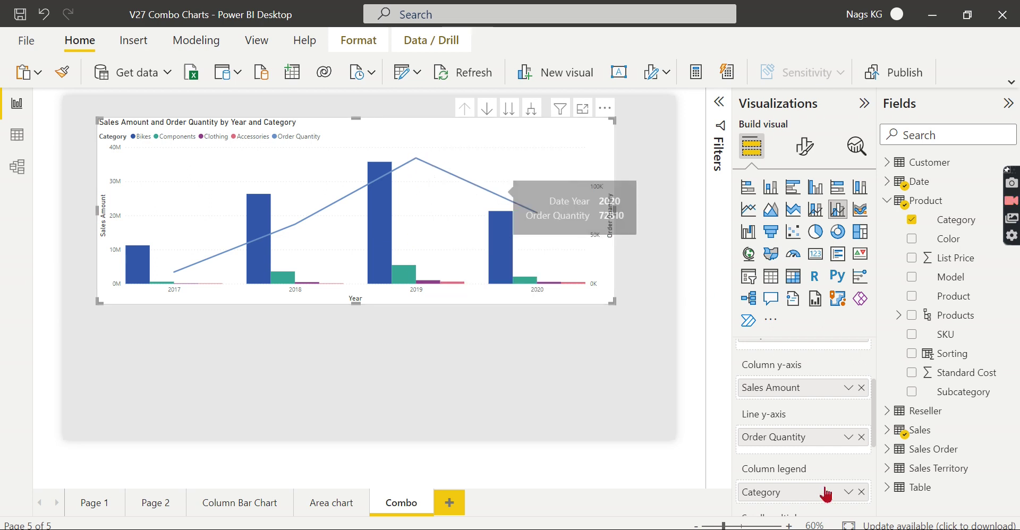
{"action": "scroll", "coordinate": [855, 481], "scroll_direction": "down", "scroll_amount": 2}
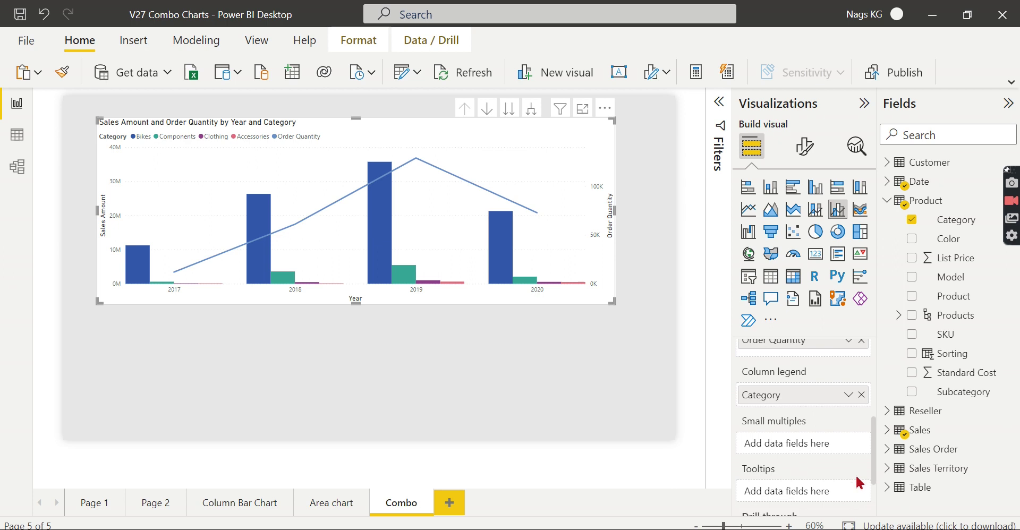
{"action": "left_click", "coordinate": [861, 395]}
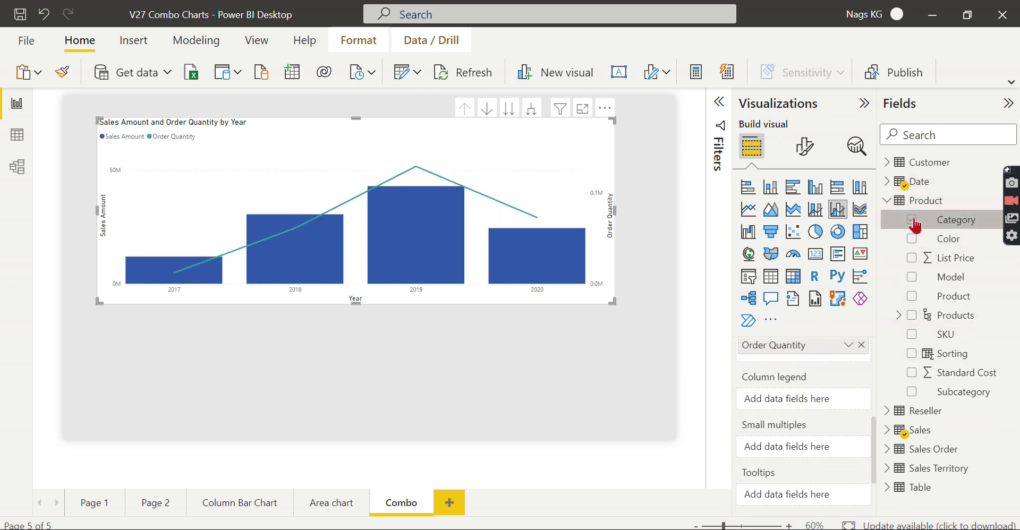
{"action": "left_click", "coordinate": [911, 221]}
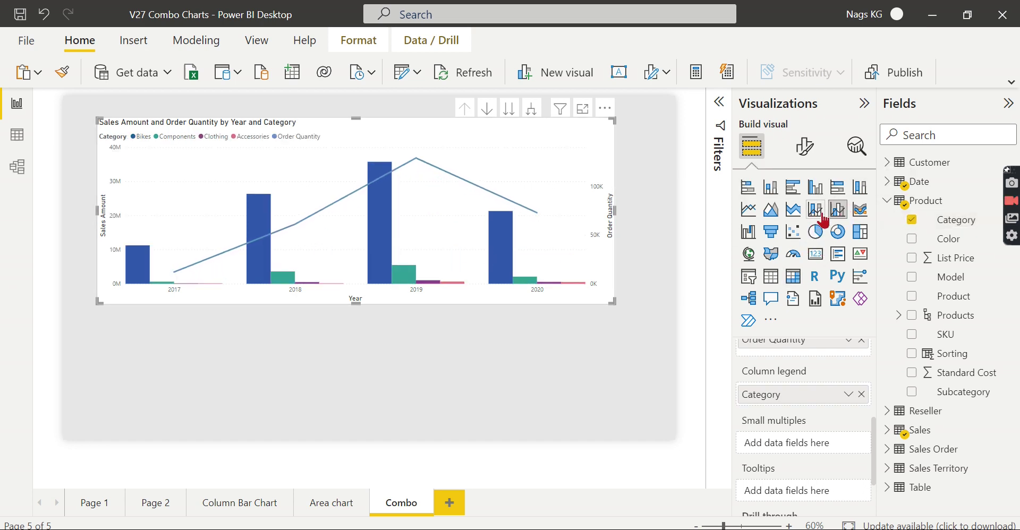
{"action": "scroll", "coordinate": [810, 409], "scroll_direction": "up", "scroll_amount": 3}
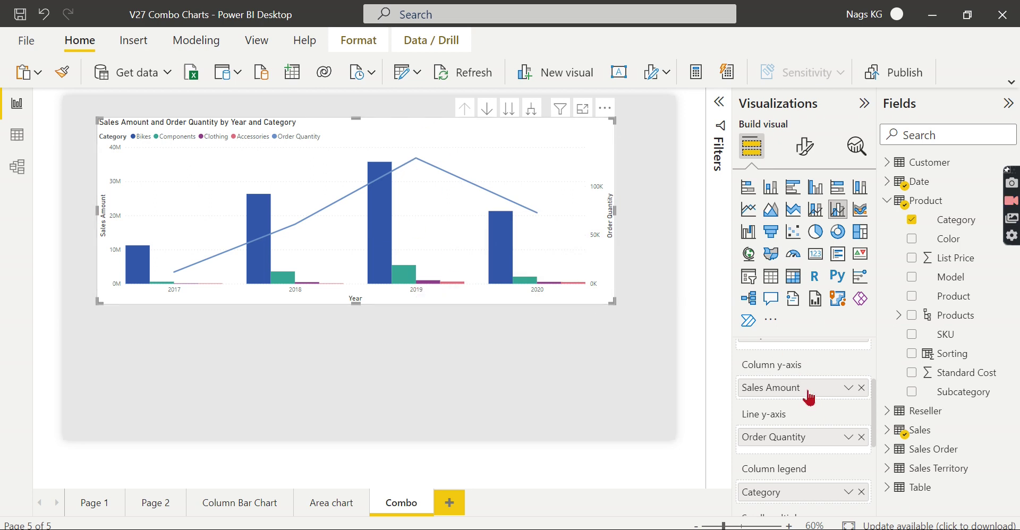
{"action": "mouse_move", "coordinate": [803, 392]}
{"action": "left_mouse_down"}
{"action": "mouse_move", "coordinate": [798, 458]}
{"action": "mouse_move", "coordinate": [823, 366]}
{"action": "mouse_move", "coordinate": [813, 392]}
{"action": "mouse_move", "coordinate": [802, 389]}
{"action": "left_mouse_up"}
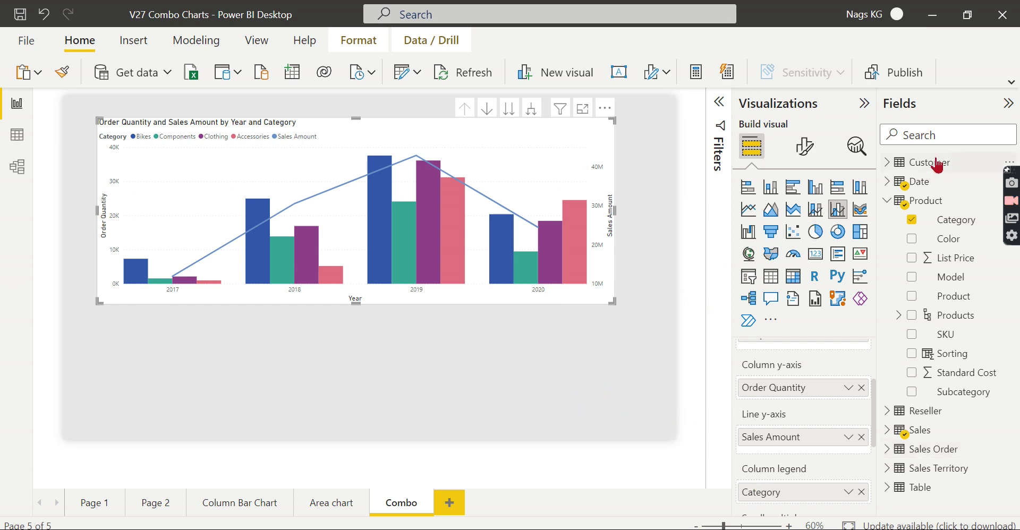
Switch to a line and stacked column chart and inspect the 2019 category segment values
{"action": "left_click", "coordinate": [815, 213]}
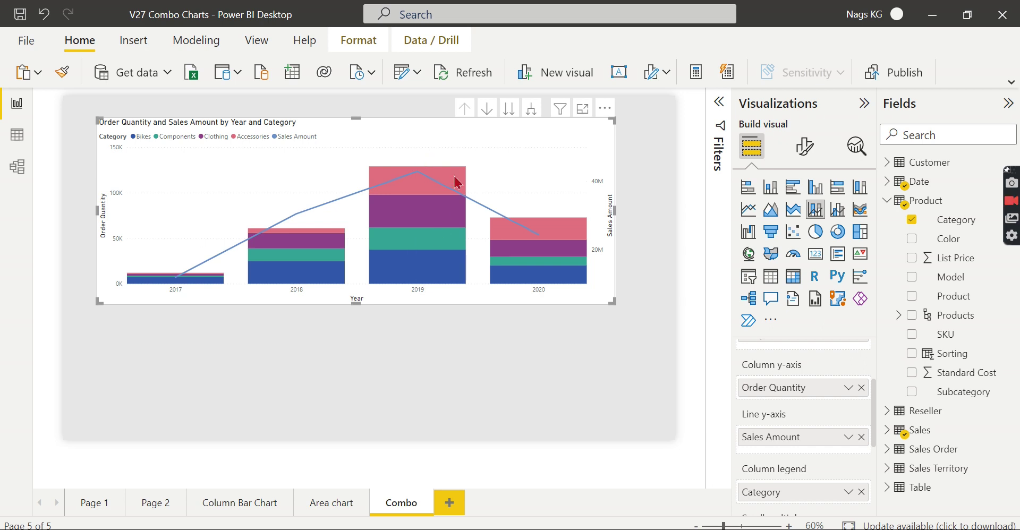
{"action": "mouse_move", "coordinate": [435, 267]}
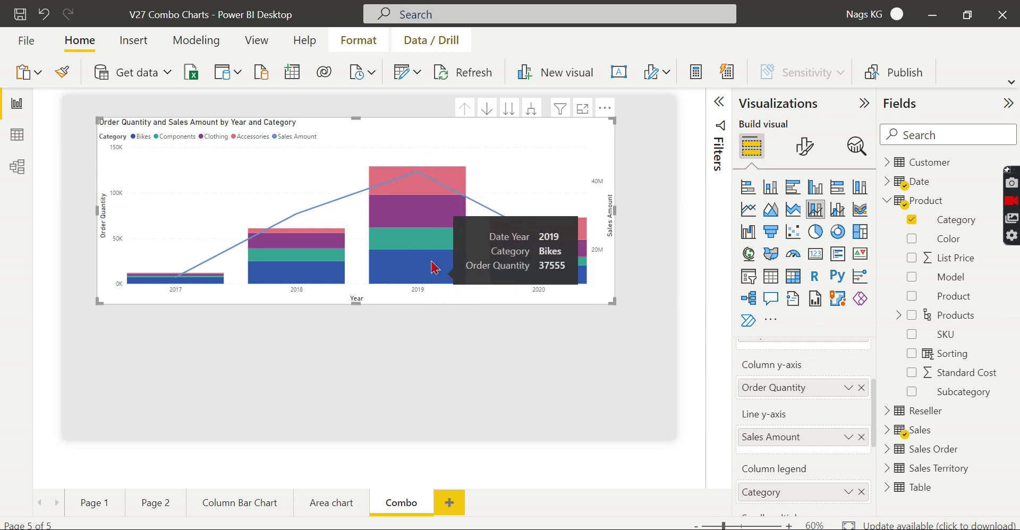
{"action": "mouse_move", "coordinate": [420, 244]}
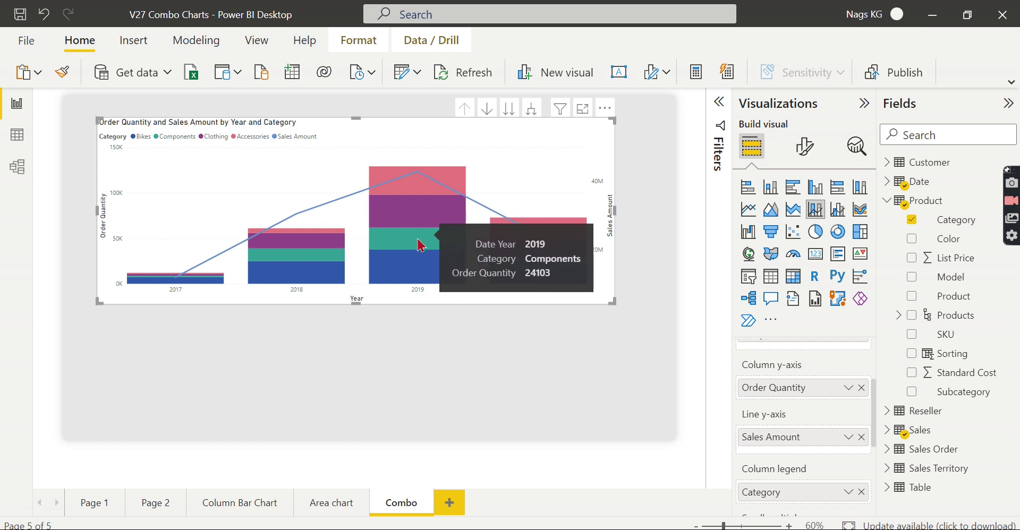
{"action": "mouse_move", "coordinate": [448, 173]}
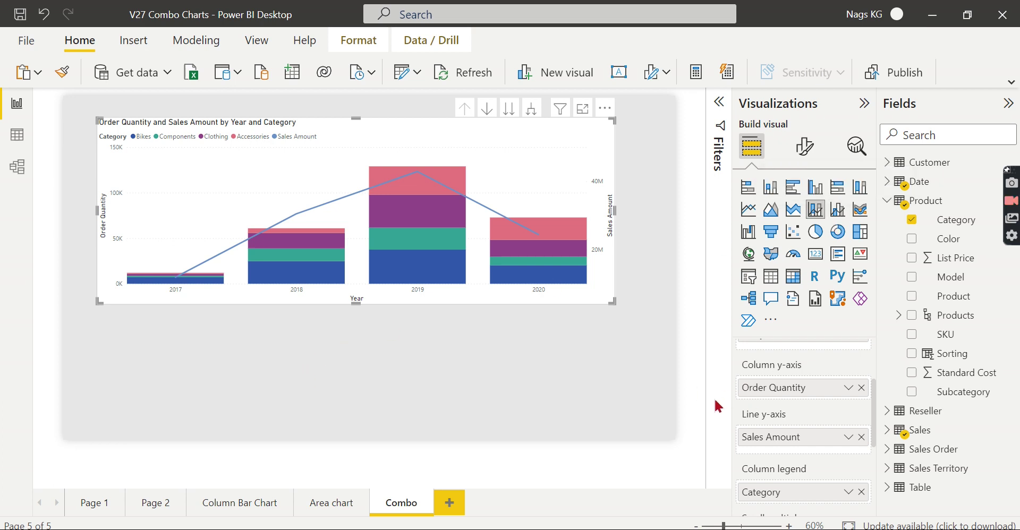
{"action": "scroll", "coordinate": [754, 425], "scroll_direction": "down", "scroll_amount": 2}
{"action": "scroll", "coordinate": [787, 415], "scroll_direction": "down", "scroll_amount": 1}
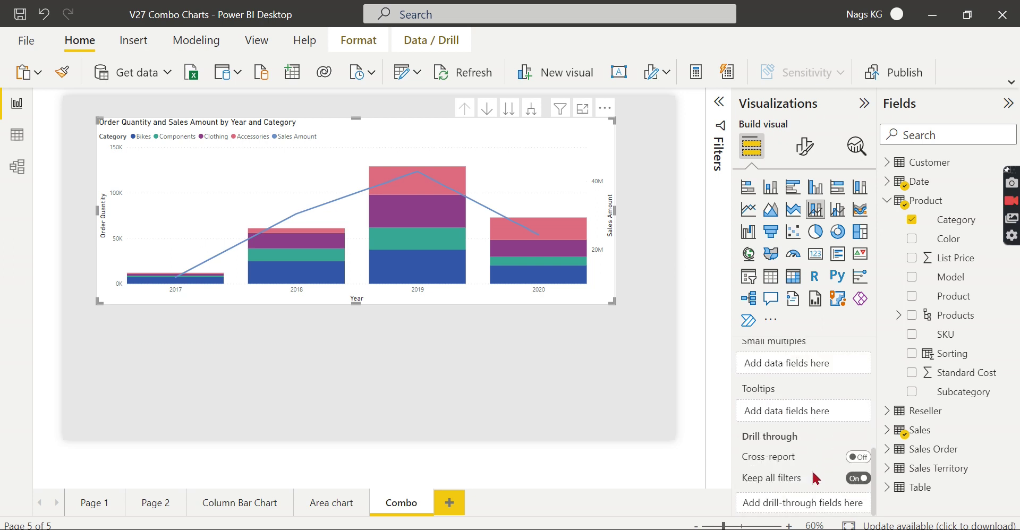
{"action": "scroll", "coordinate": [810, 351], "scroll_direction": "up", "scroll_amount": 3}
{"action": "left_click", "coordinate": [805, 147]}
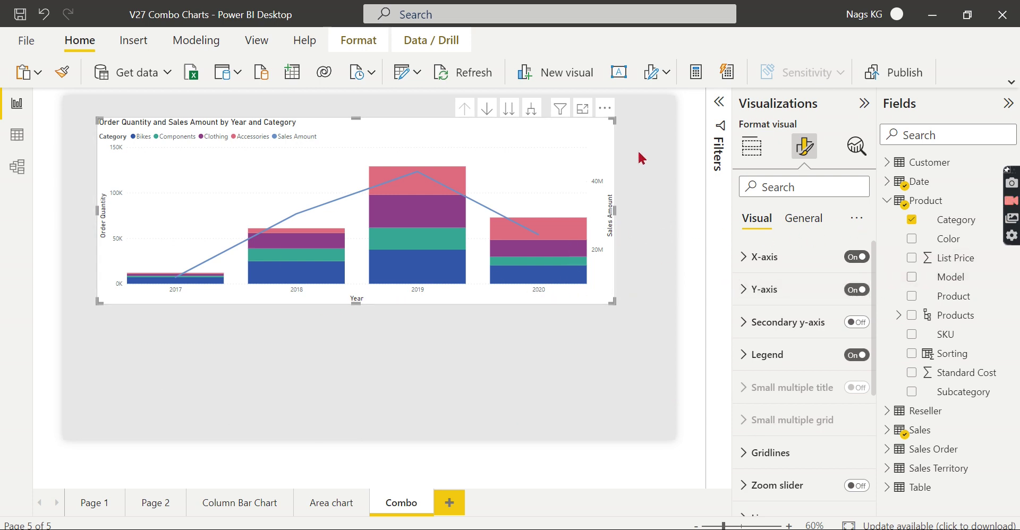
{"action": "scroll", "coordinate": [804, 481], "scroll_direction": "down", "scroll_amount": 3}
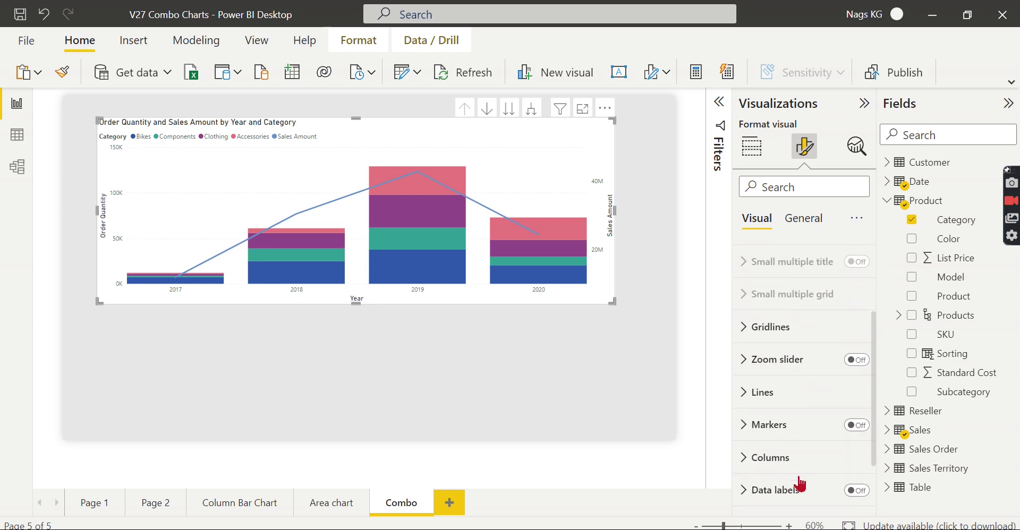
{"action": "left_click", "coordinate": [542, 415]}
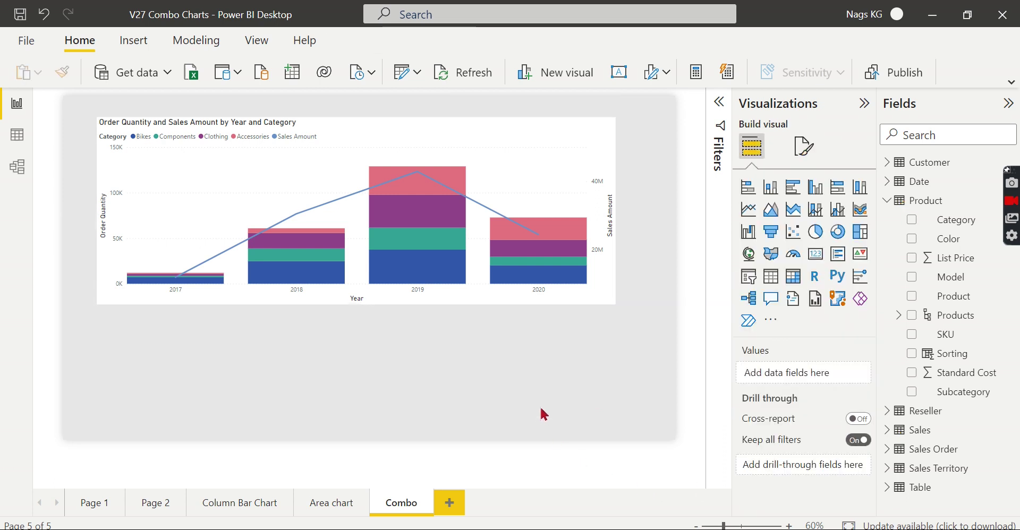